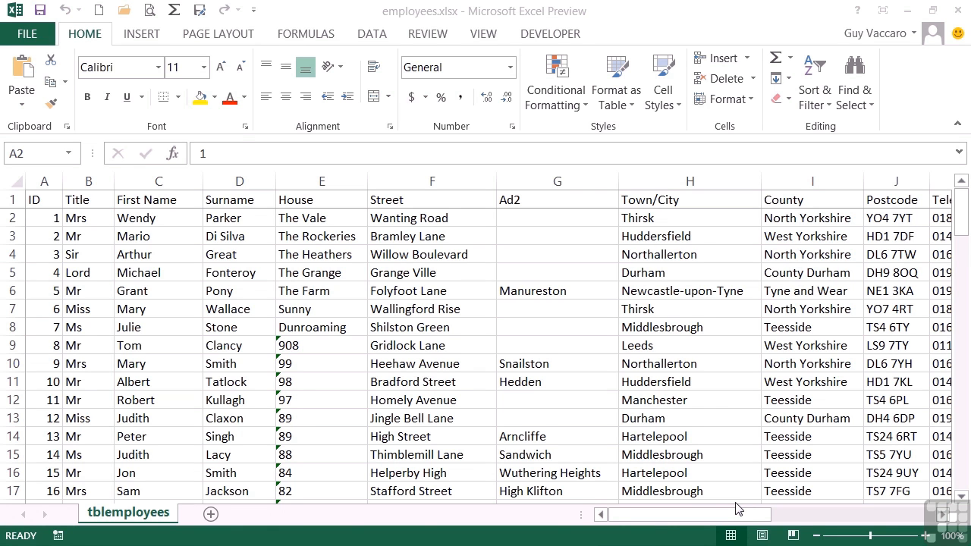
Step: Create a PivotTable from the employee data range A1:T101 on a new worksheet
click(453, 345)
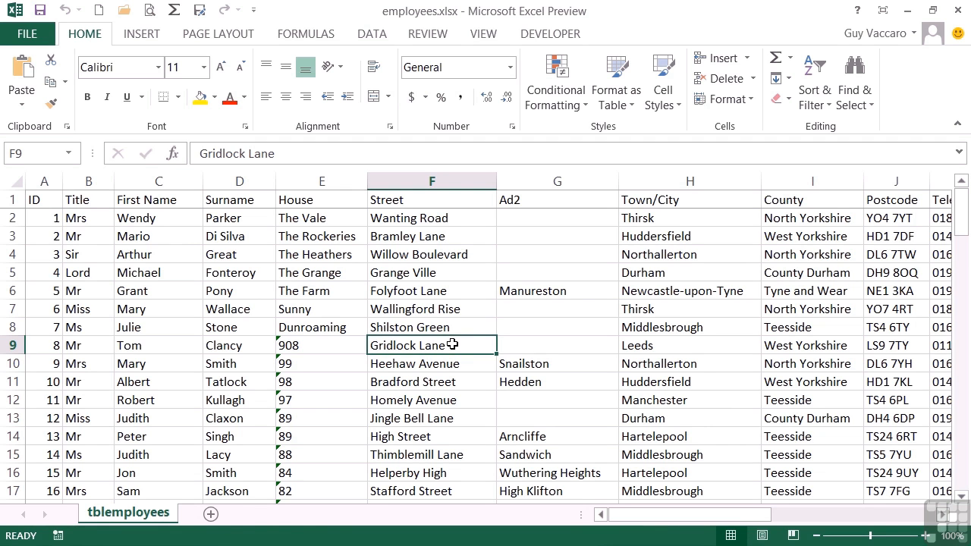
click(139, 34)
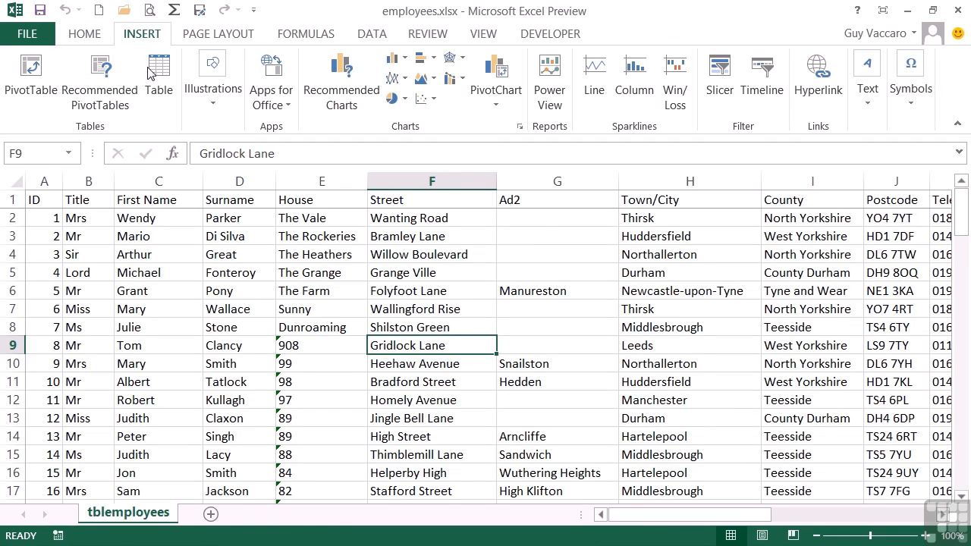
click(31, 72)
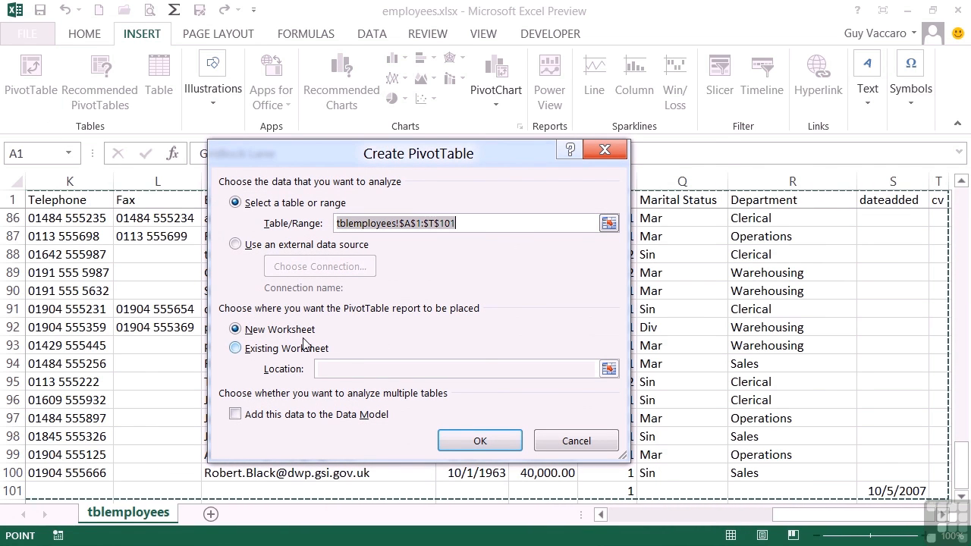
click(497, 443)
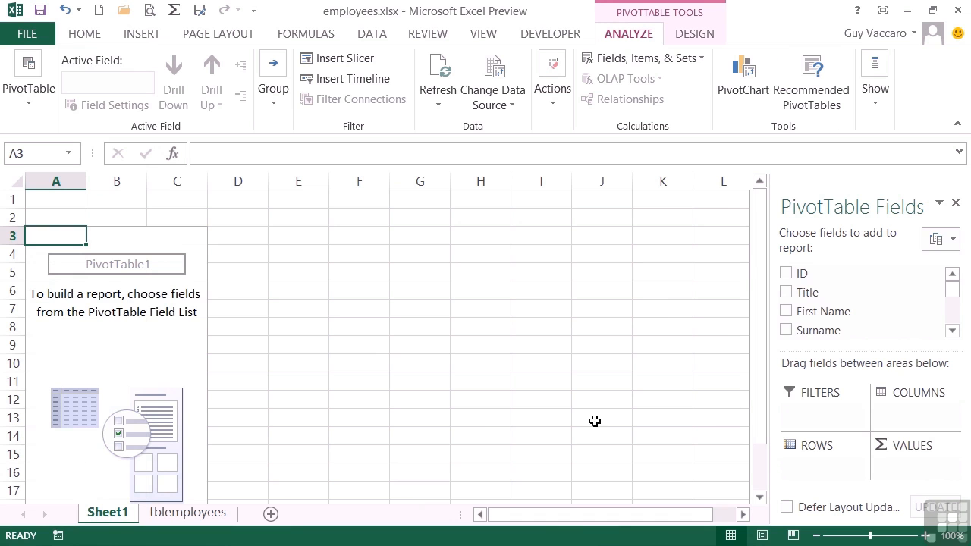
Step: Add the Town/City field to the PivotTable's row area
click(952, 331)
click(953, 331)
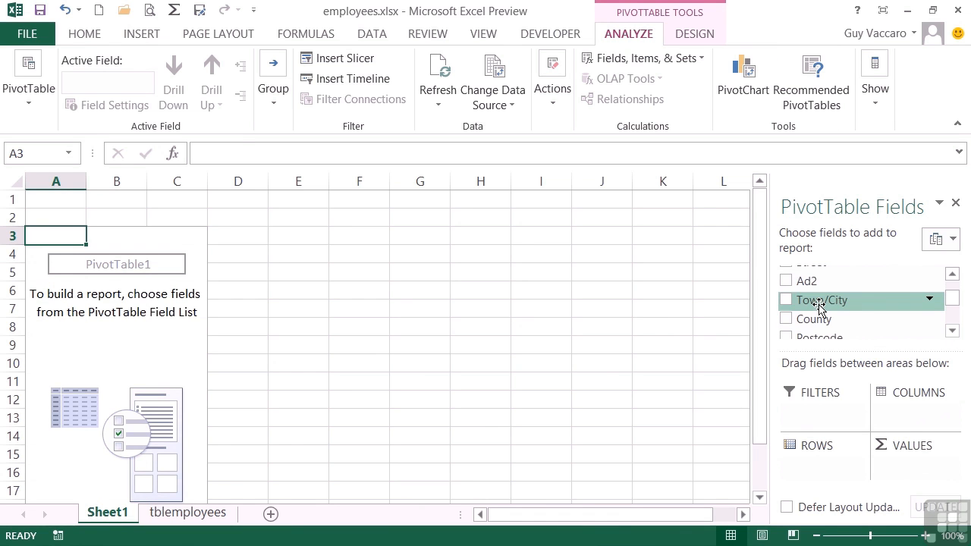
drag(820, 302, 842, 433)
click(786, 272)
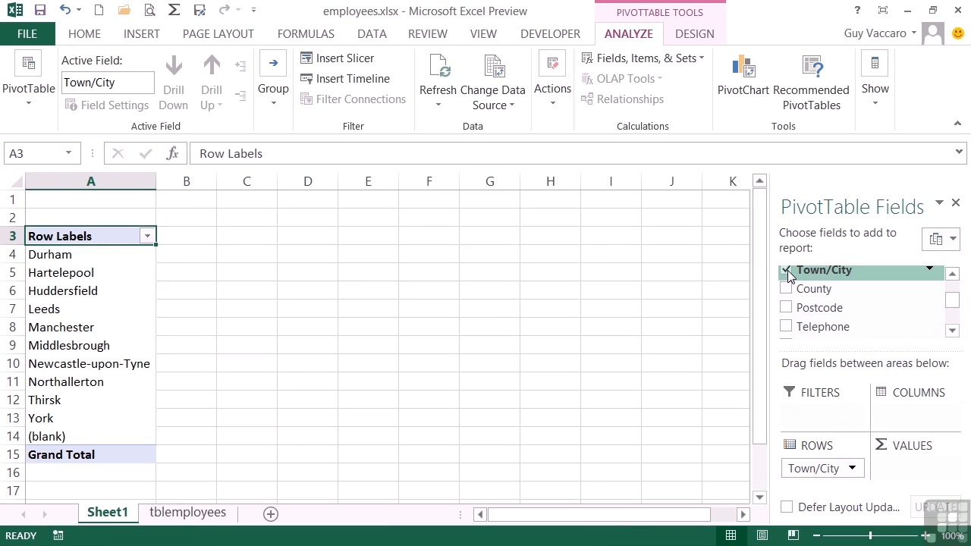
Step: Add the Marital Status field to the row area, nested beneath Town/City
click(951, 331)
click(952, 330)
click(952, 331)
click(952, 331)
drag(849, 319, 832, 490)
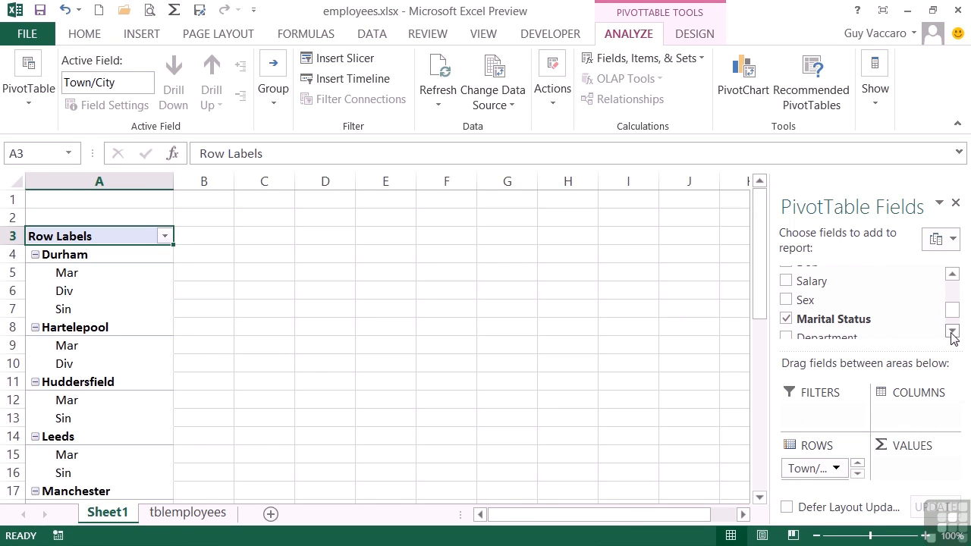
Step: Add the Salary field to the values area and summarize it by Sum
drag(814, 281, 920, 463)
click(946, 468)
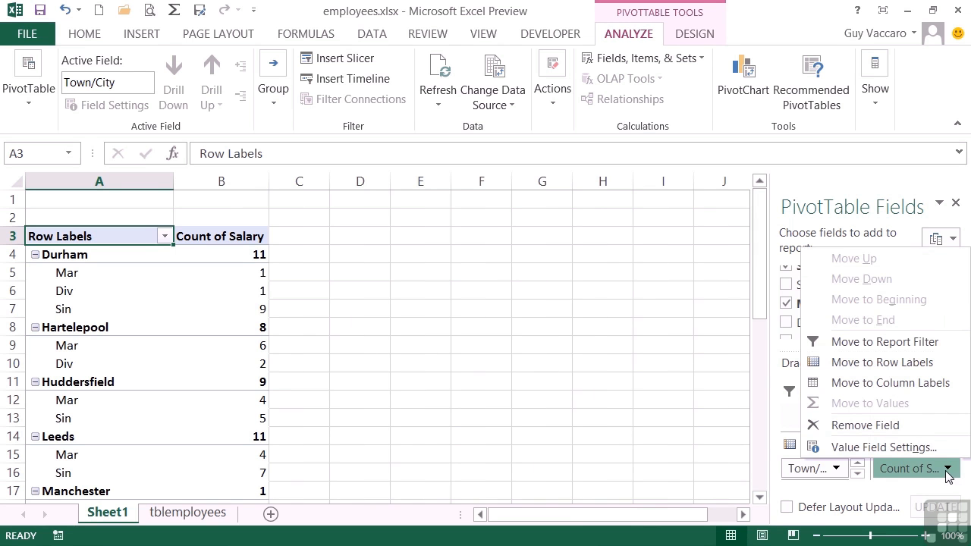
click(916, 449)
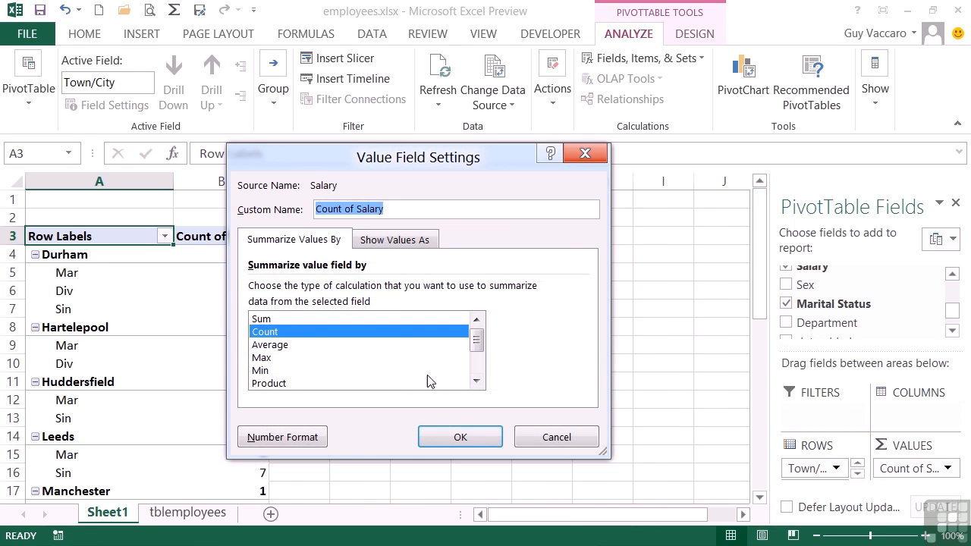
click(301, 320)
click(460, 435)
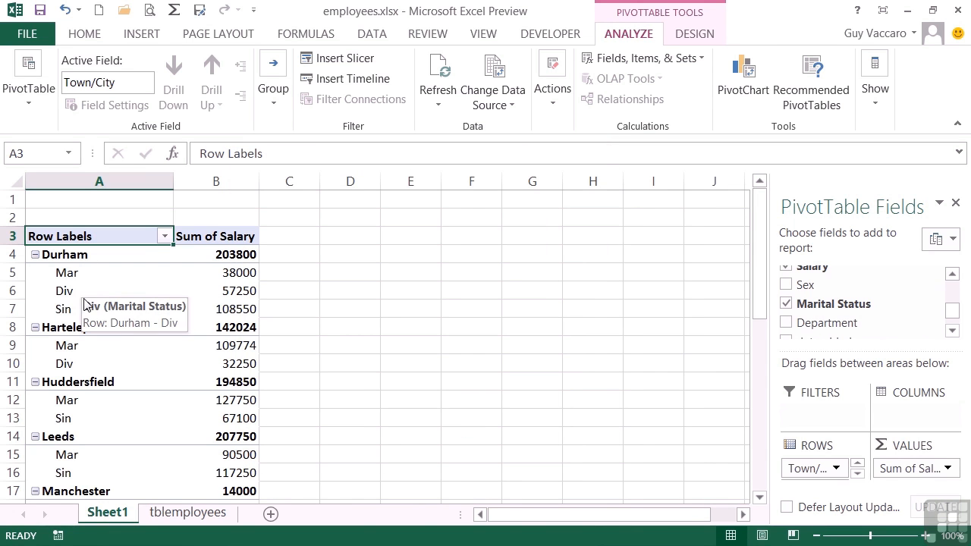
Step: Add the Sex field to the row area and order it beneath Marital Status as the innermost row level
scroll(68, 305, down, 1)
scroll(68, 305, up, 1)
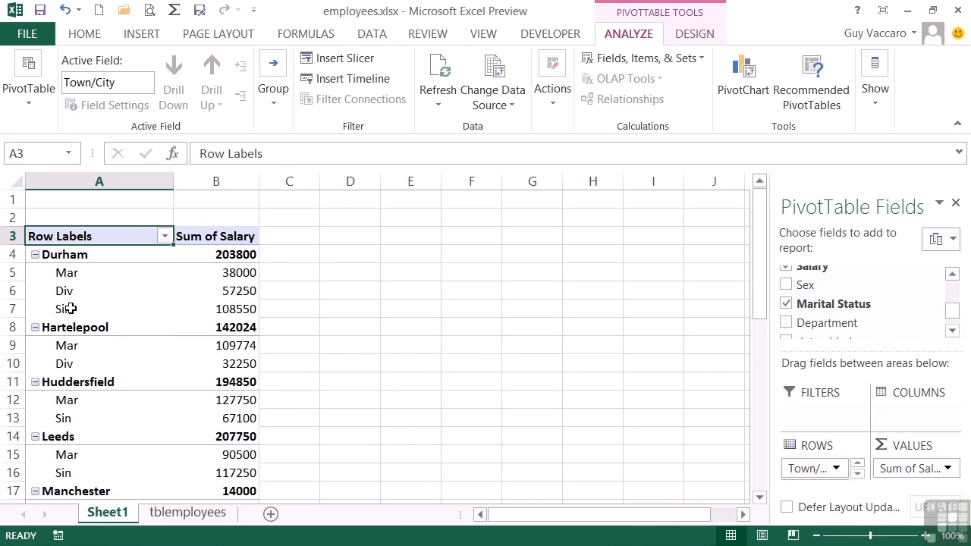
drag(838, 294, 838, 470)
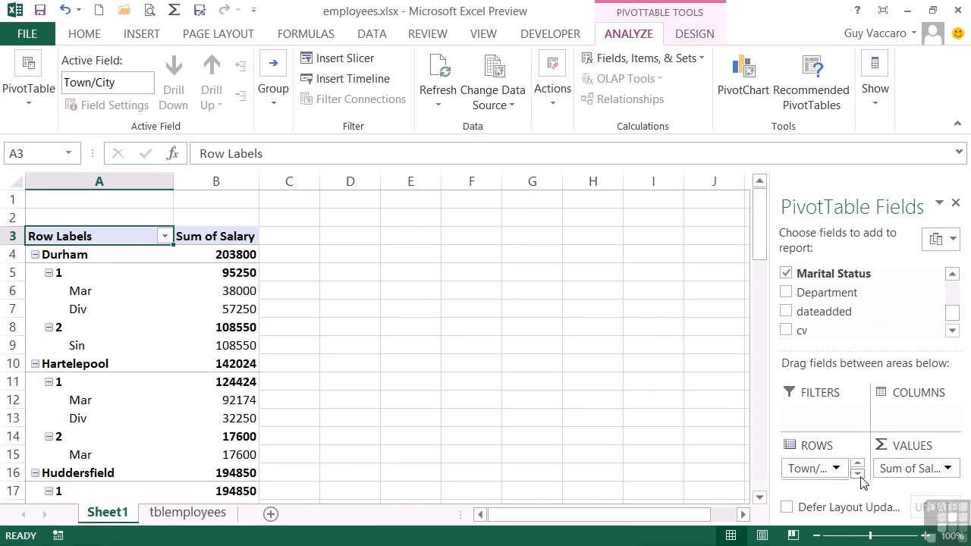
click(857, 474)
click(857, 475)
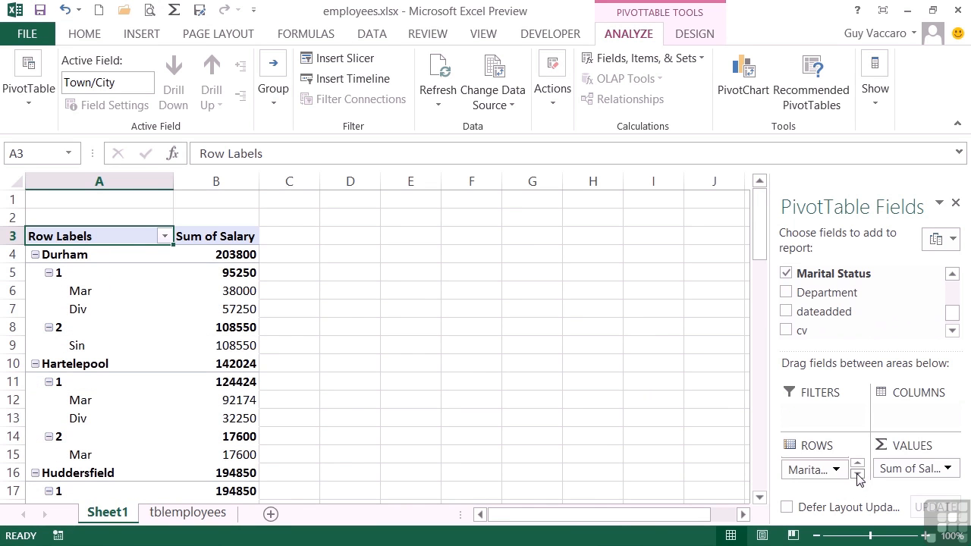
click(857, 463)
scroll(813, 466, up, 1)
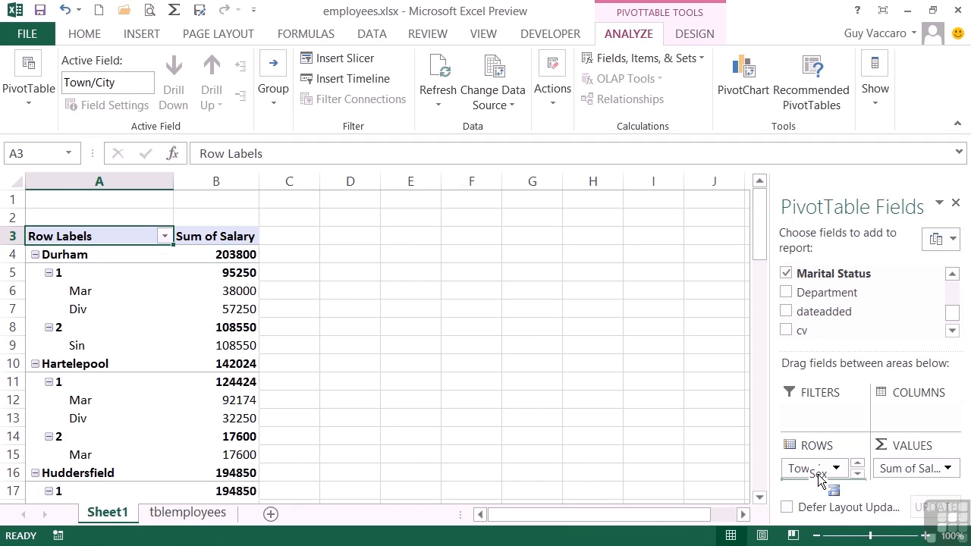
click(857, 474)
click(857, 474)
drag(814, 479, 815, 474)
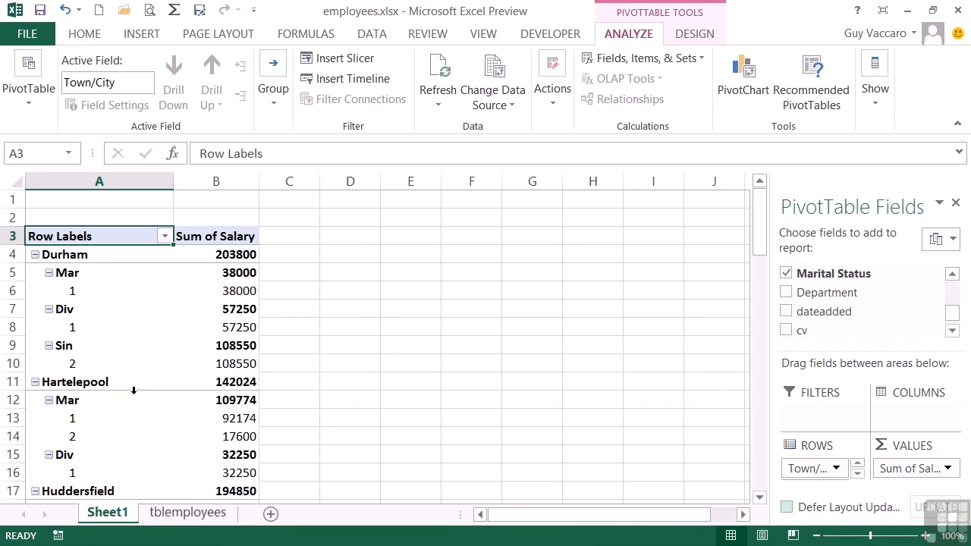
Step: Add the ID field to the values area as a second value field
click(760, 498)
drag(760, 499, 760, 499)
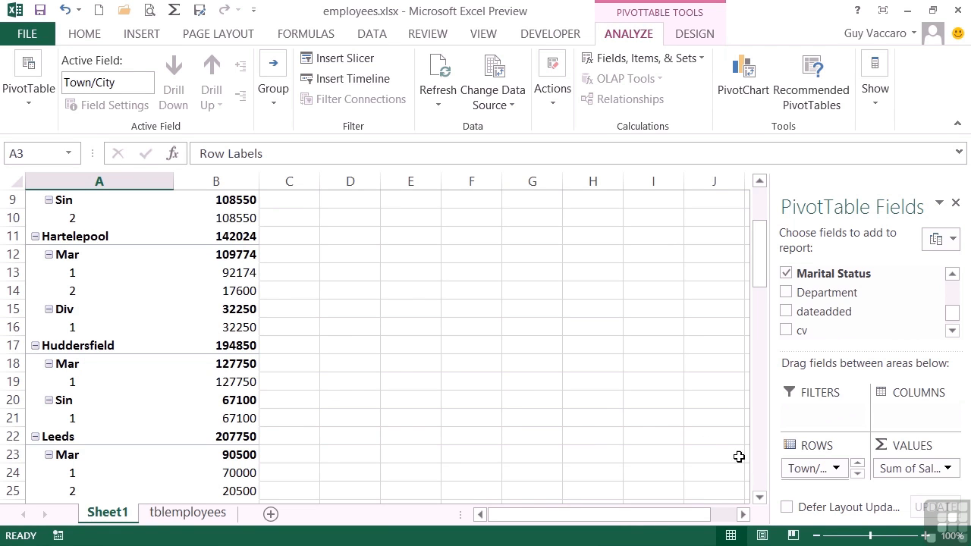
scroll(956, 298, up, 5)
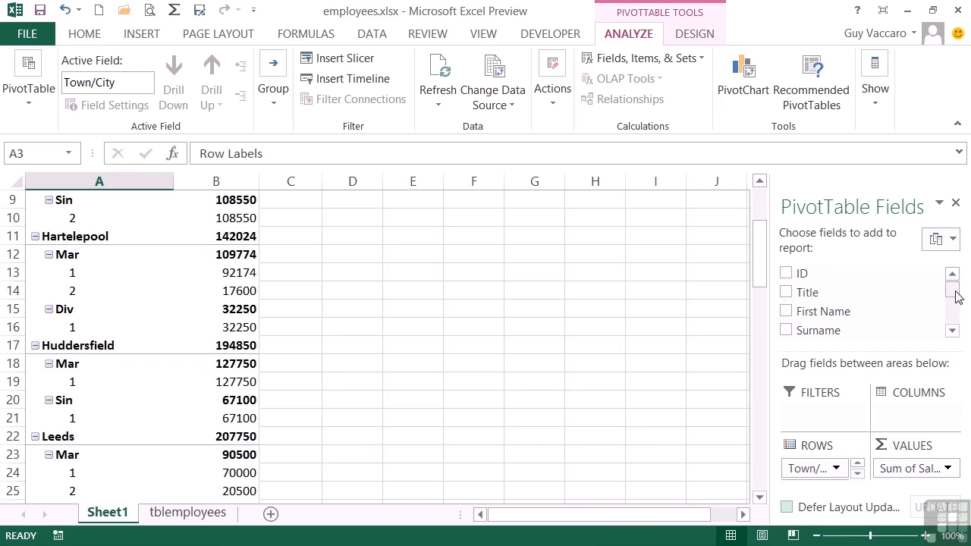
drag(806, 273, 912, 481)
Step: Change the ID value field's summary calculation to Count
click(954, 475)
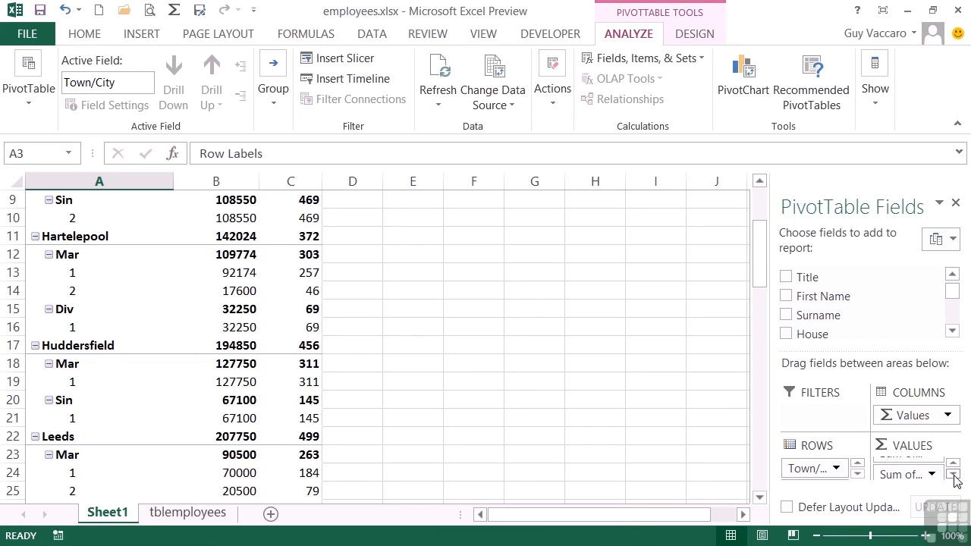
click(933, 474)
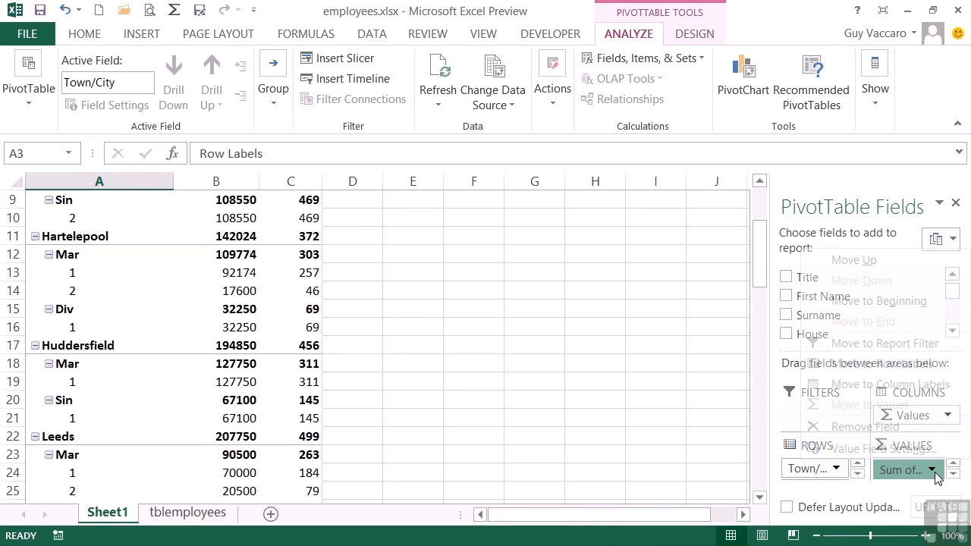
click(883, 449)
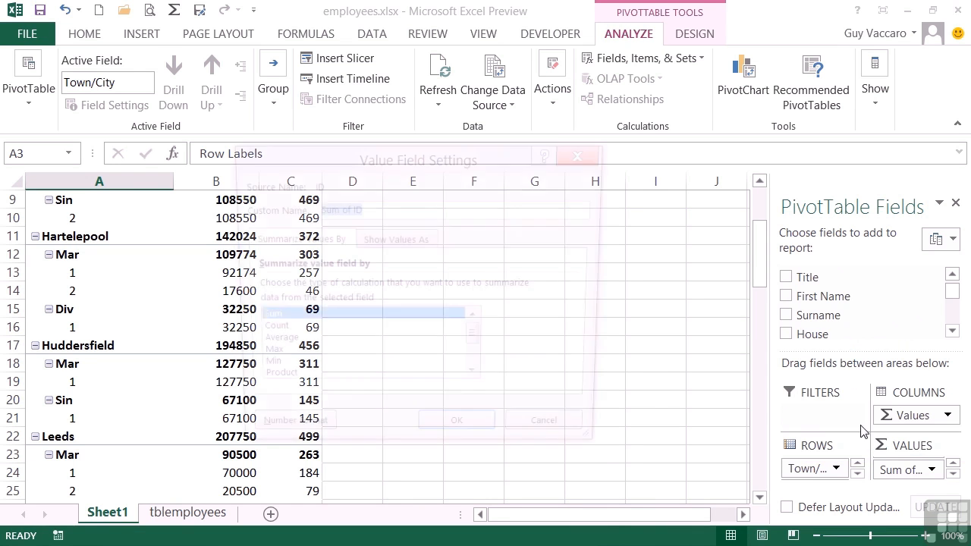
click(341, 331)
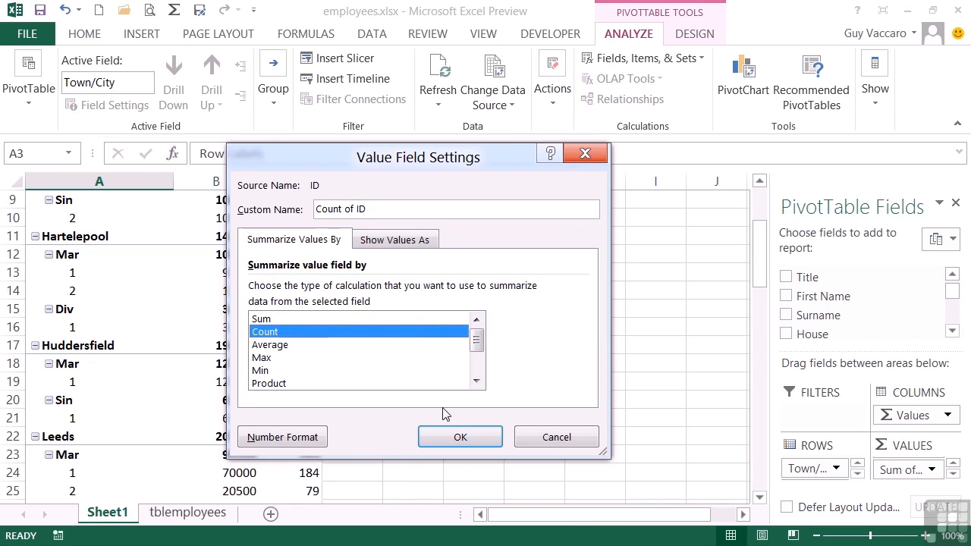
click(460, 429)
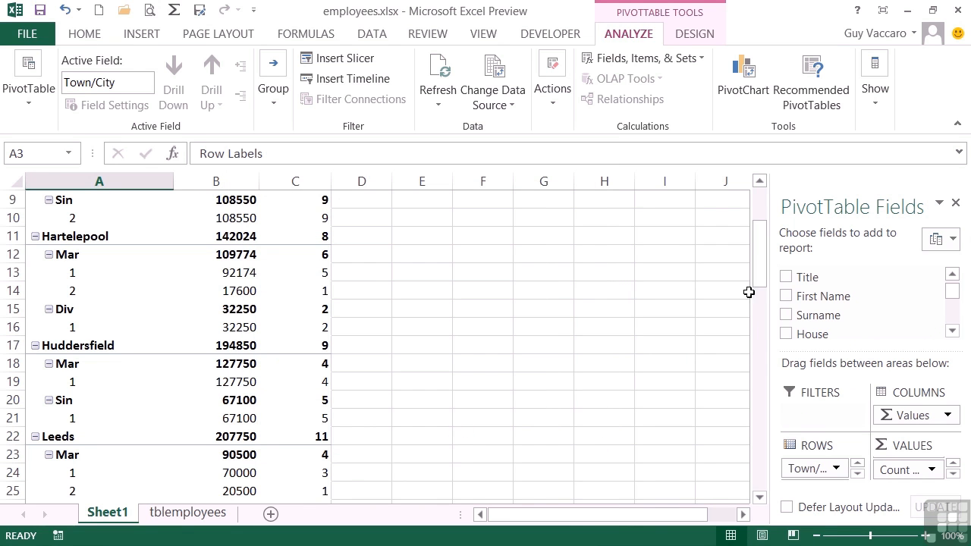
scroll(752, 228, up, 3)
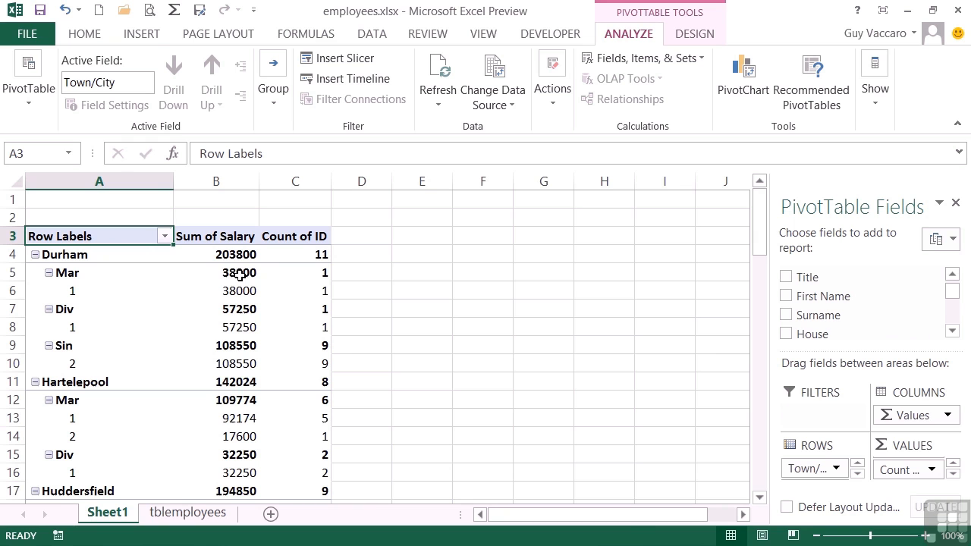
mouse_move(281, 271)
mouse_move(310, 254)
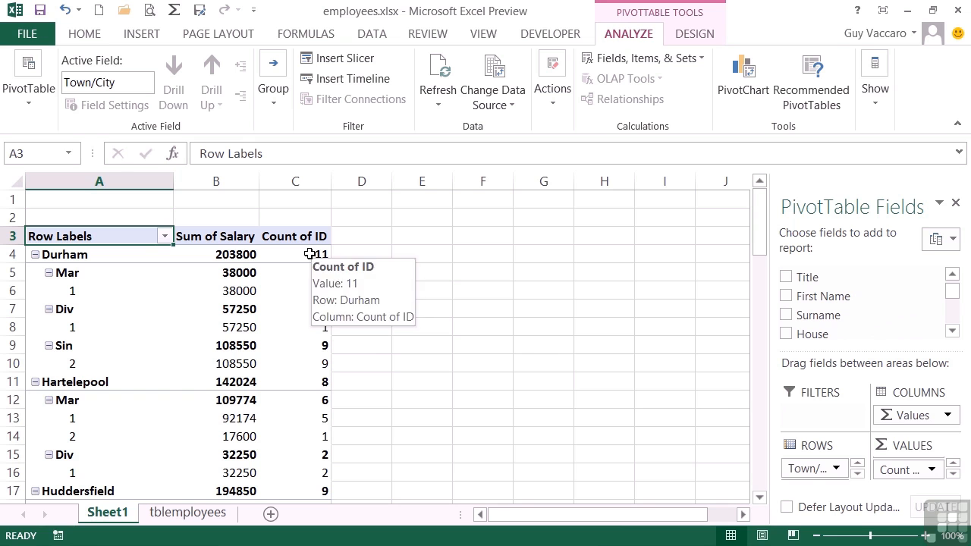
mouse_move(323, 346)
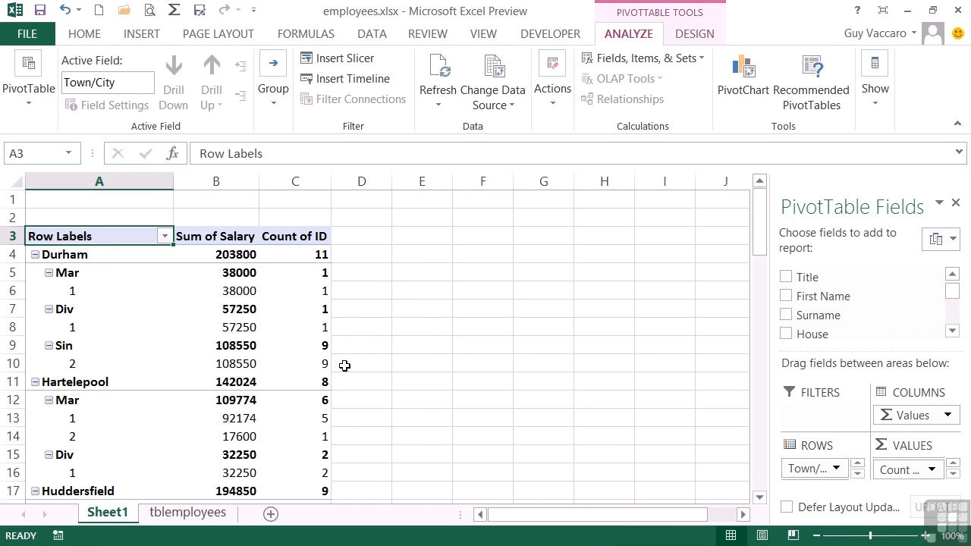
Step: Collapse the Sin, Mar and Div marital status groups to hide their breakdown by sex
scroll(351, 366, down, 7)
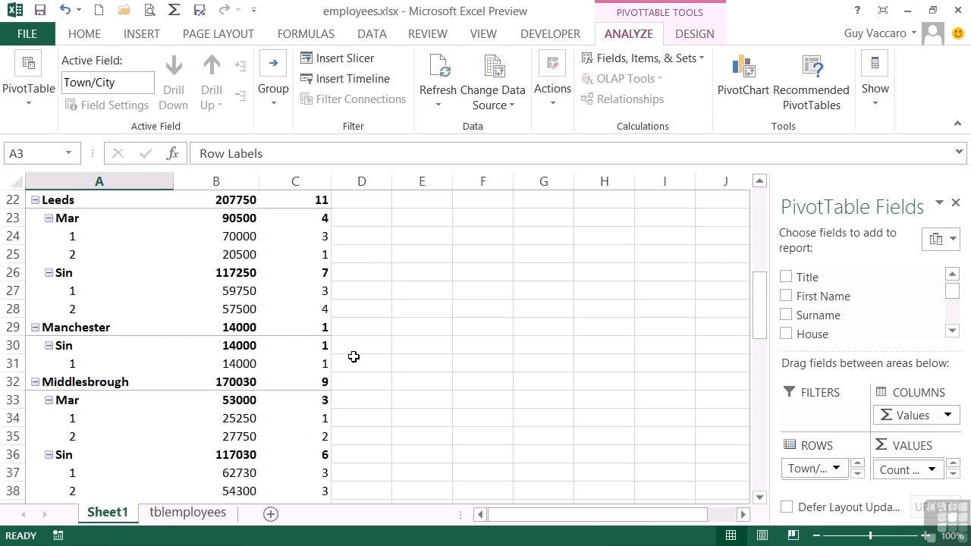
click(50, 347)
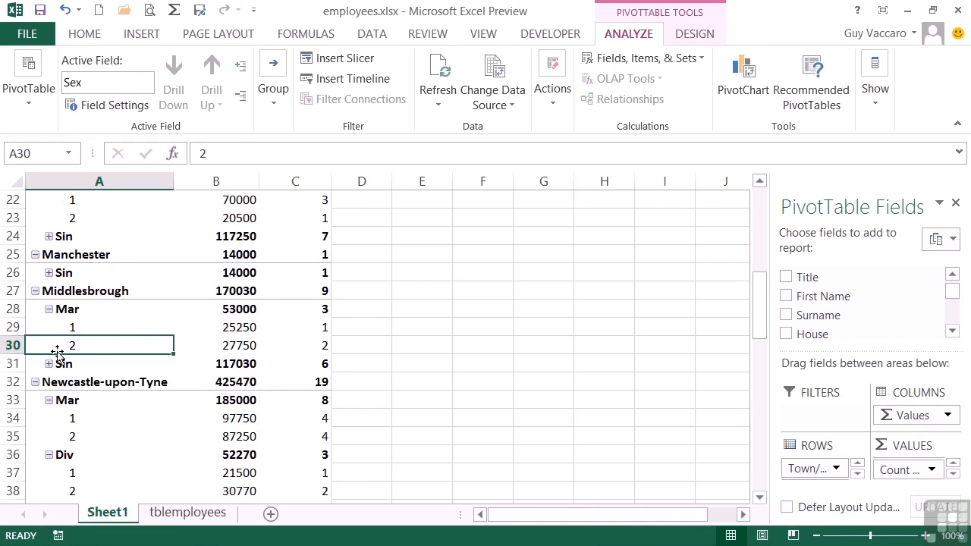
click(50, 317)
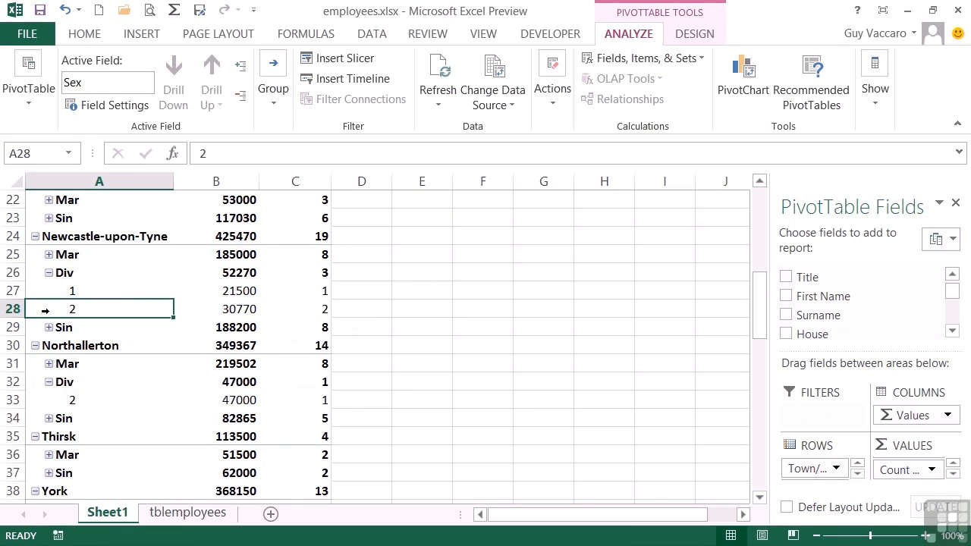
click(48, 272)
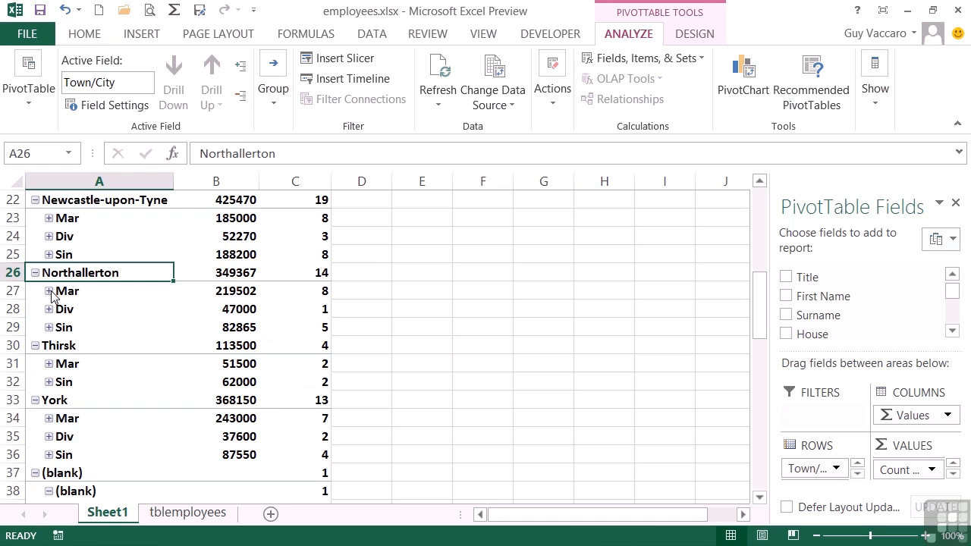
Step: Expand the Mar groups to their breakdown by sex and collapse them again
scroll(51, 296, up, 7)
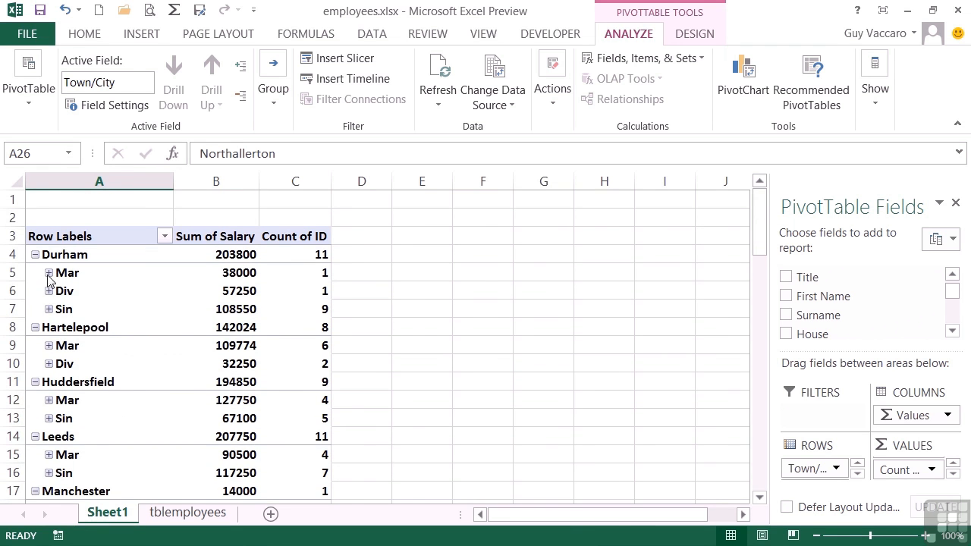
click(49, 275)
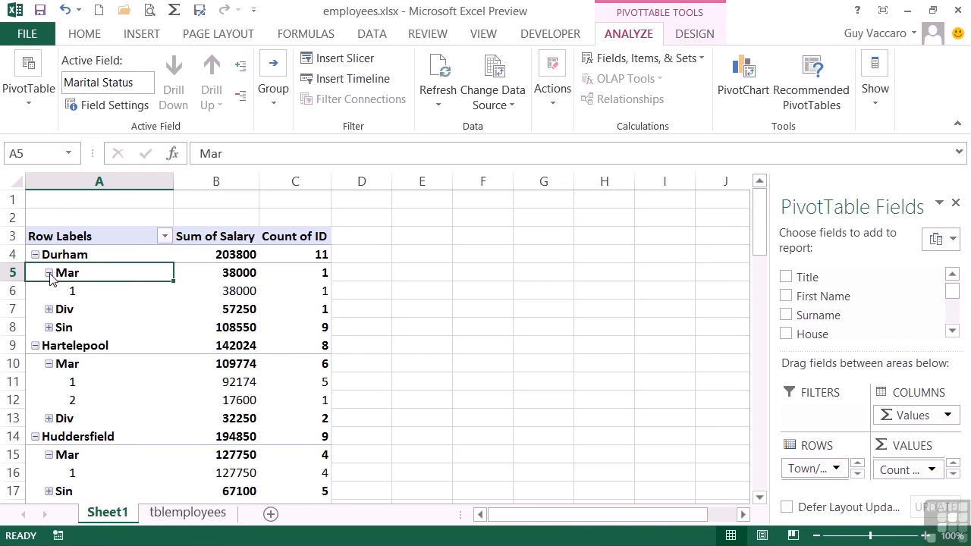
scroll(92, 406, down, 2)
scroll(87, 402, down, 3)
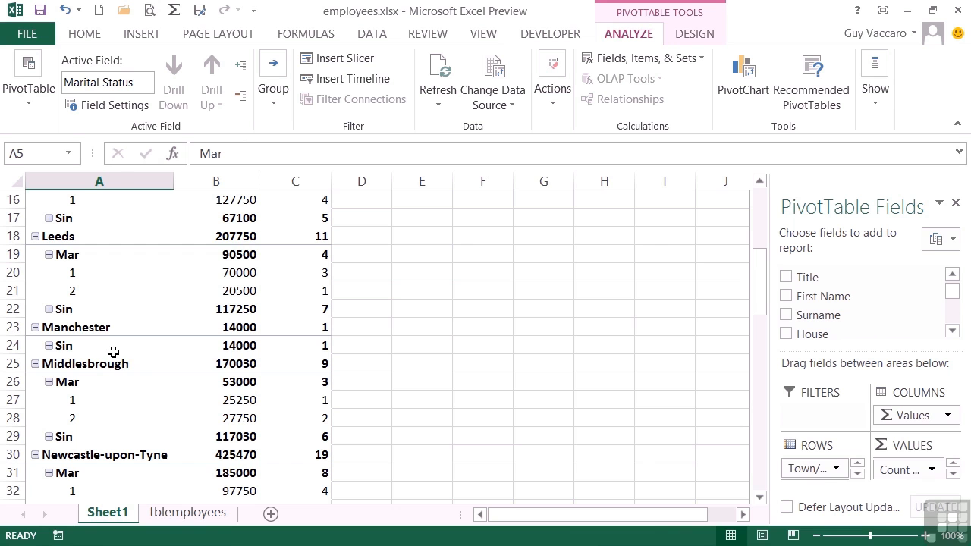
click(49, 256)
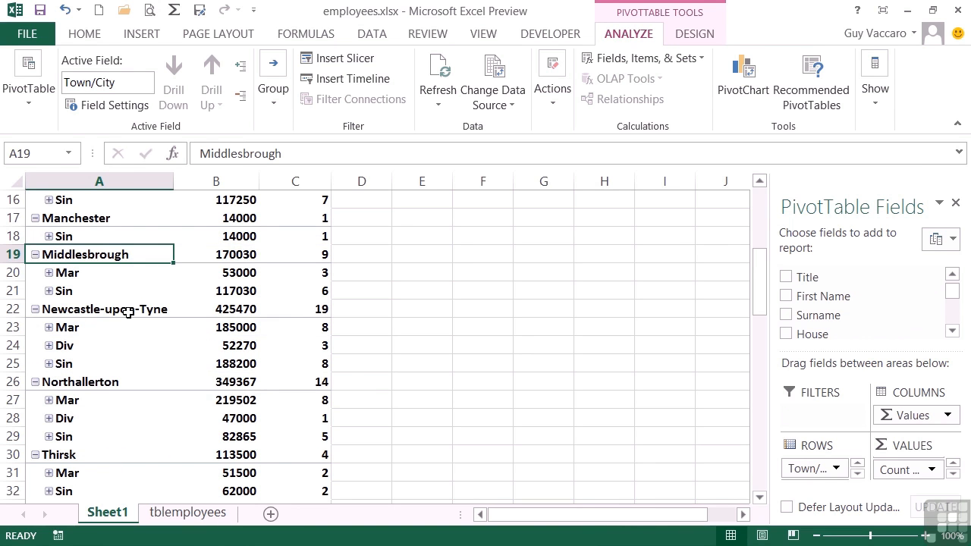
Step: Collapse the Middlesbrough and Newcastle-upon-Tyne groups in the row labels
click(34, 255)
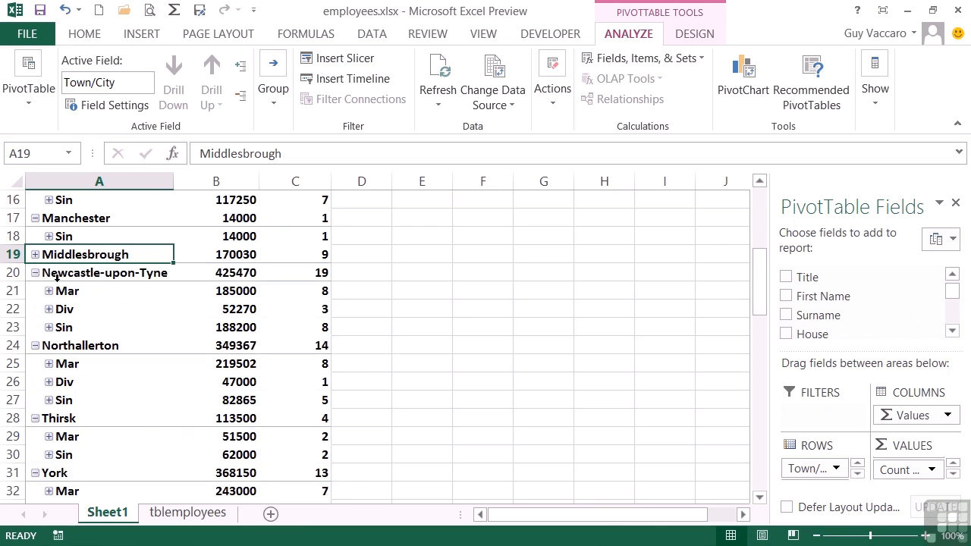
click(35, 273)
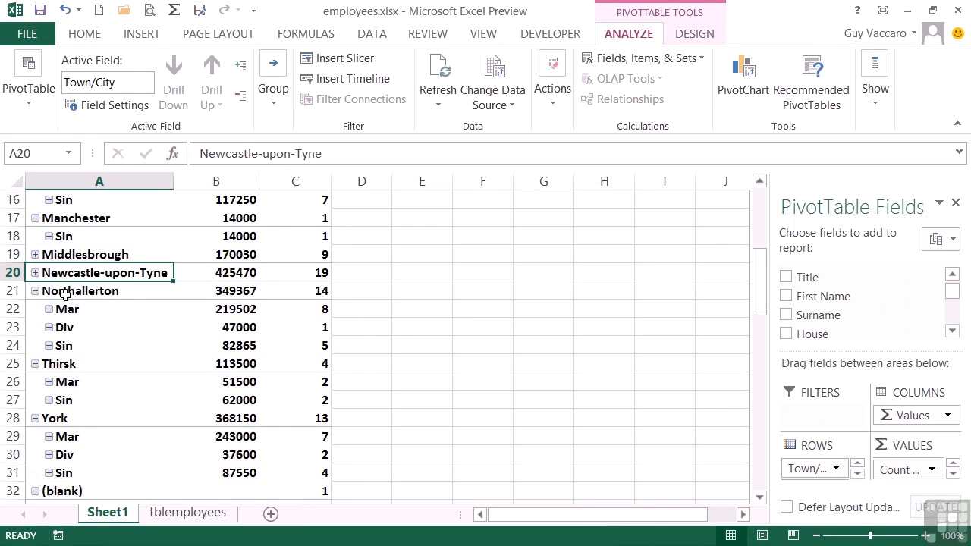
Step: Collapse the Northallerton group in the row labels
click(35, 292)
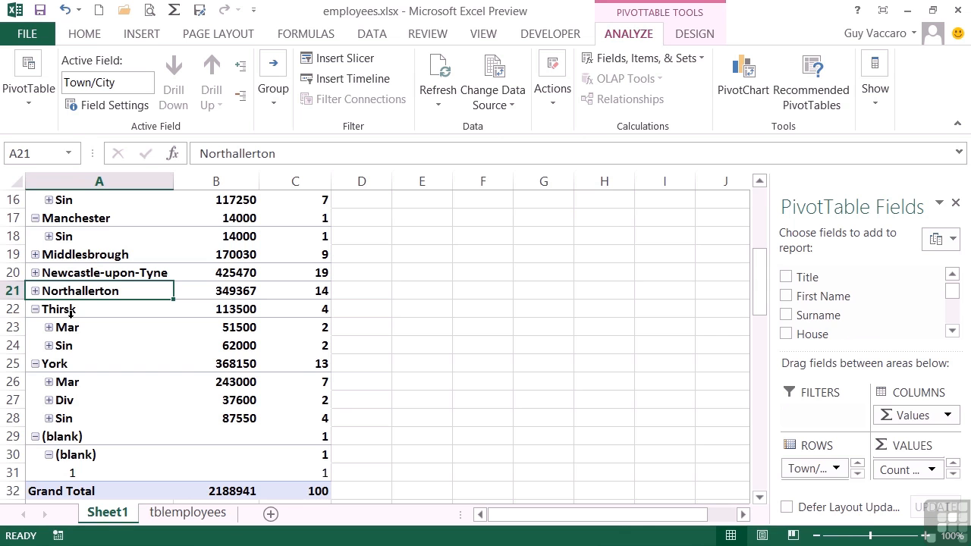
scroll(70, 312, up, 4)
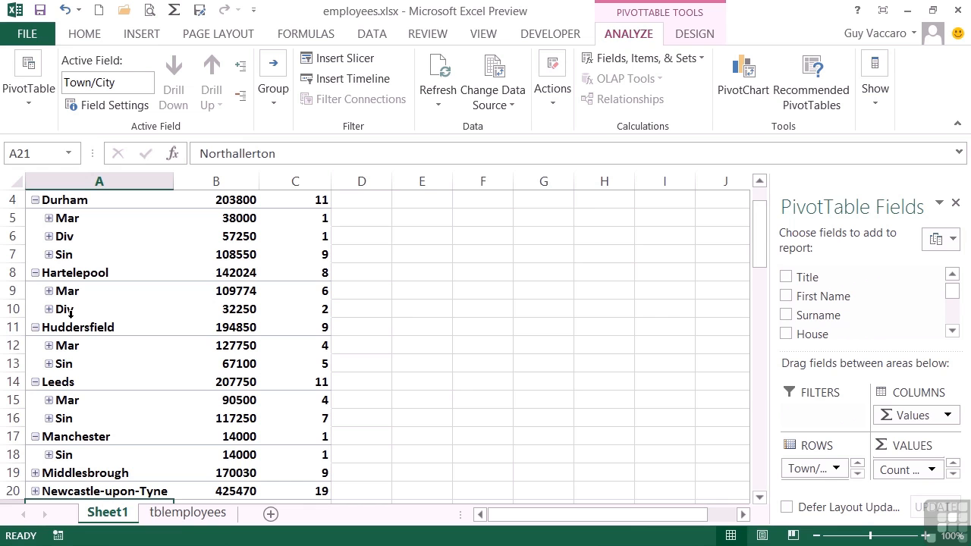
Step: Look through the fields placed in the Rows and Values areas of the PivotTable
click(858, 475)
click(858, 475)
click(858, 474)
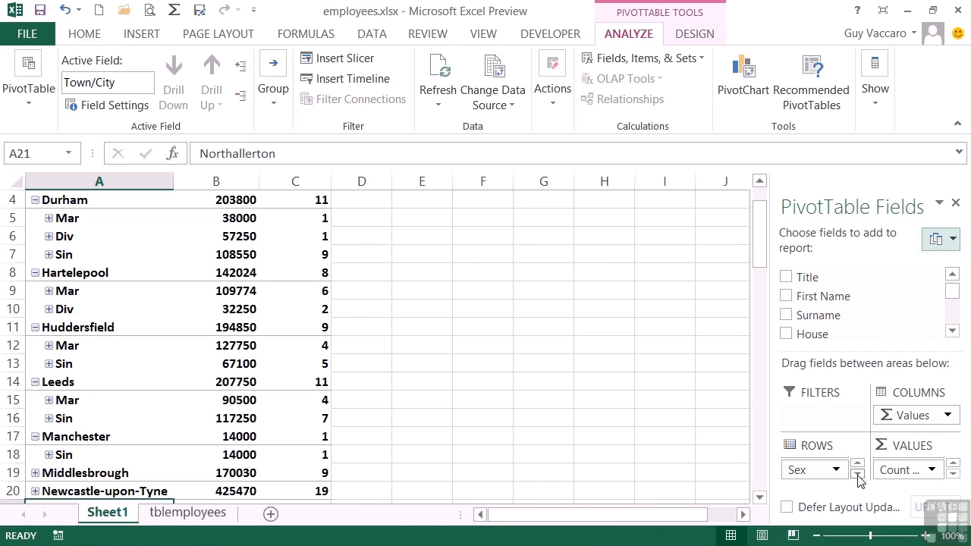
click(955, 464)
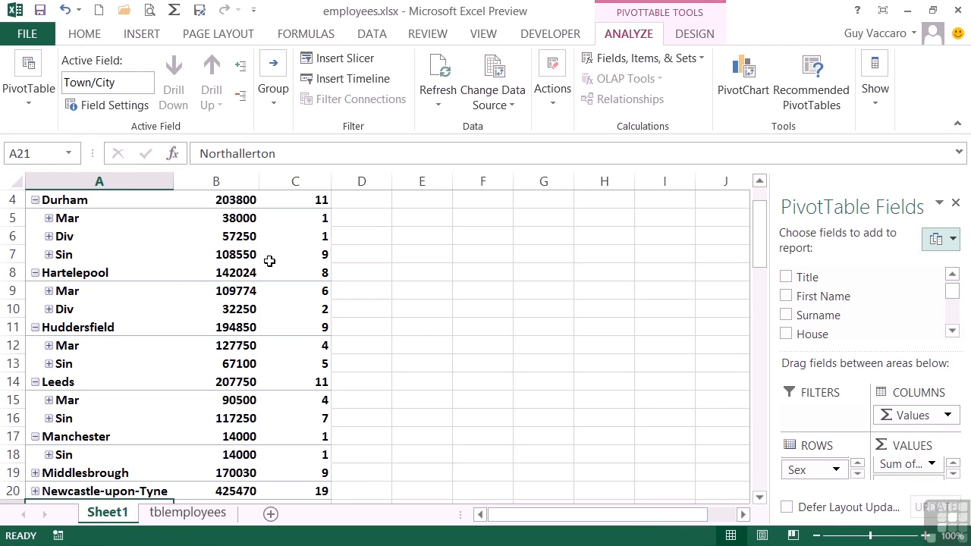
click(953, 474)
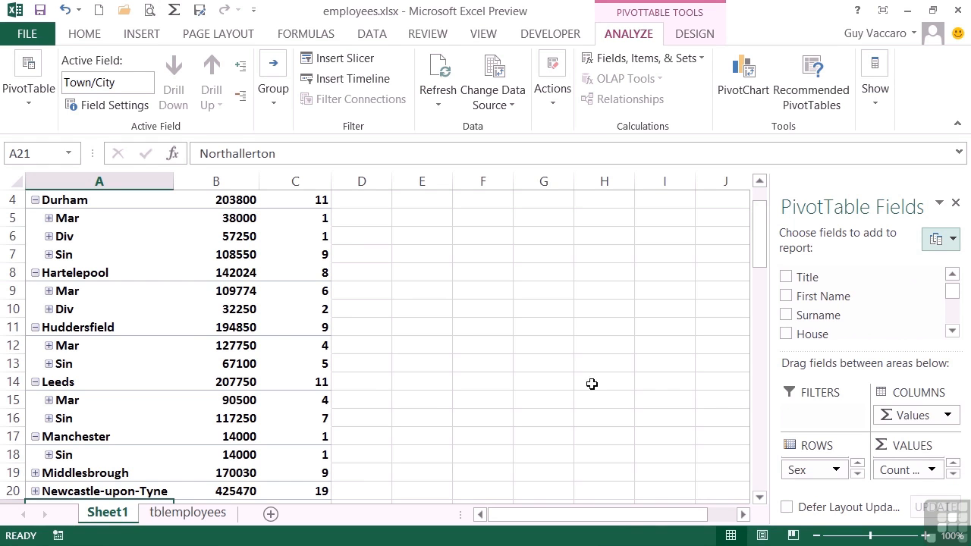
Step: Expand the Sin groups to their breakdown by sex and collapse them again
drag(762, 218, 762, 202)
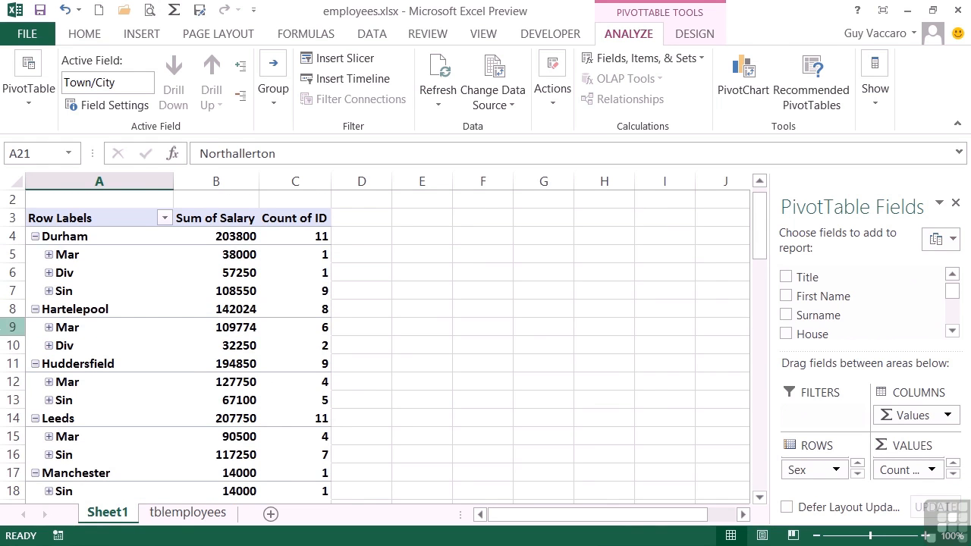
click(49, 291)
click(48, 292)
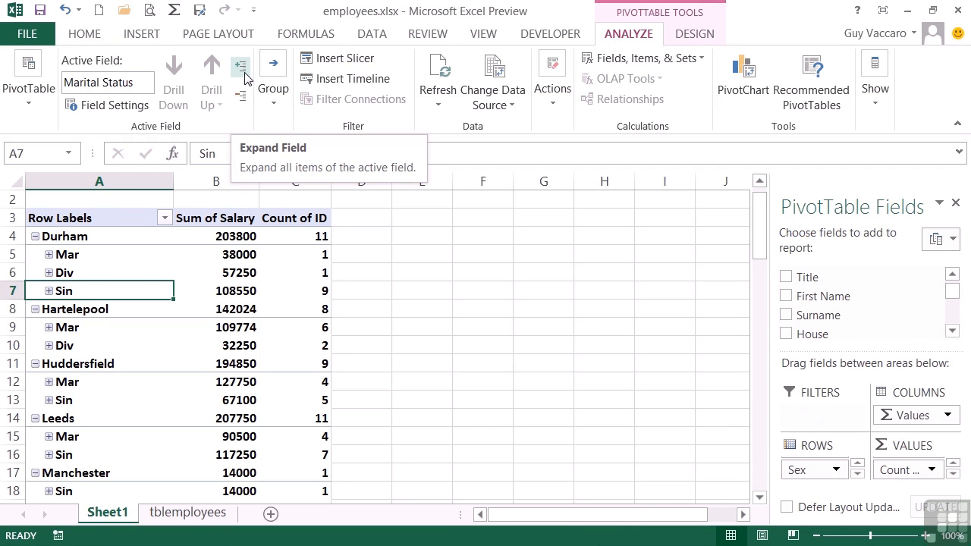
Step: Collapse all items of the Town/City field at once and expand them all back to marital status
click(73, 237)
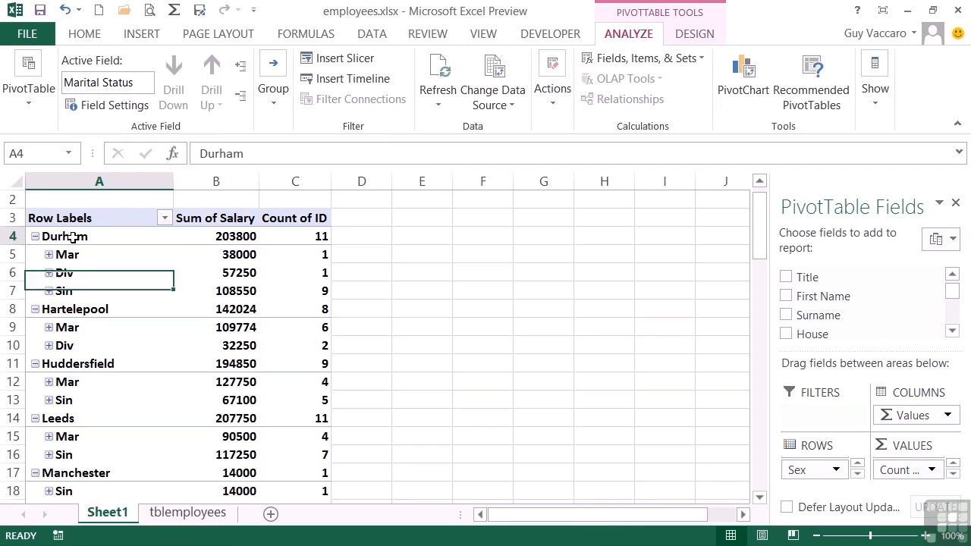
click(239, 99)
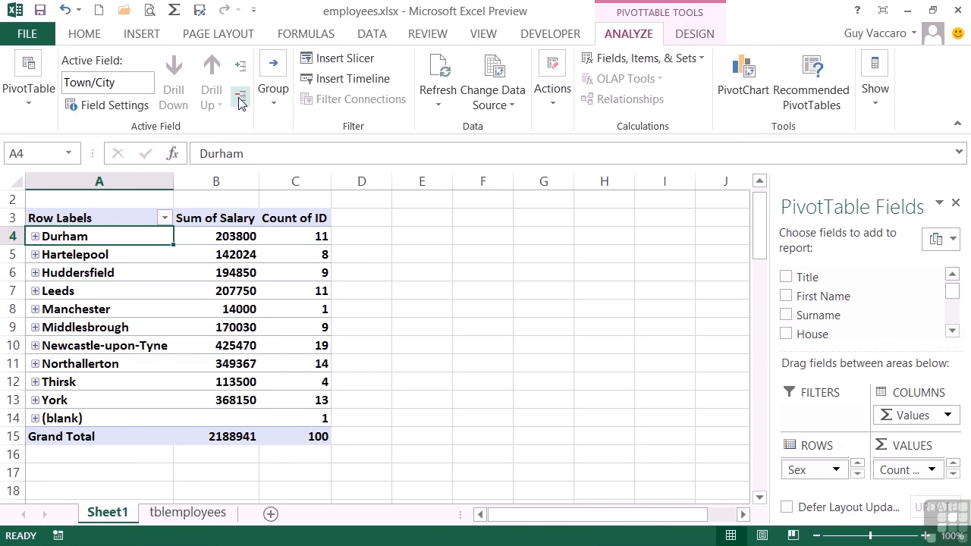
click(240, 69)
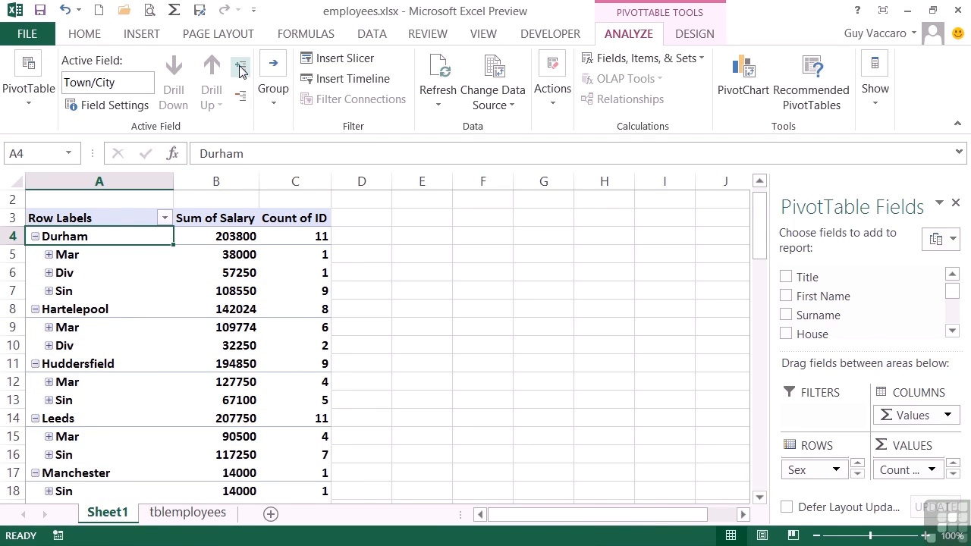
Step: Expand all items of the Marital Status field at once and collapse them all again
click(74, 256)
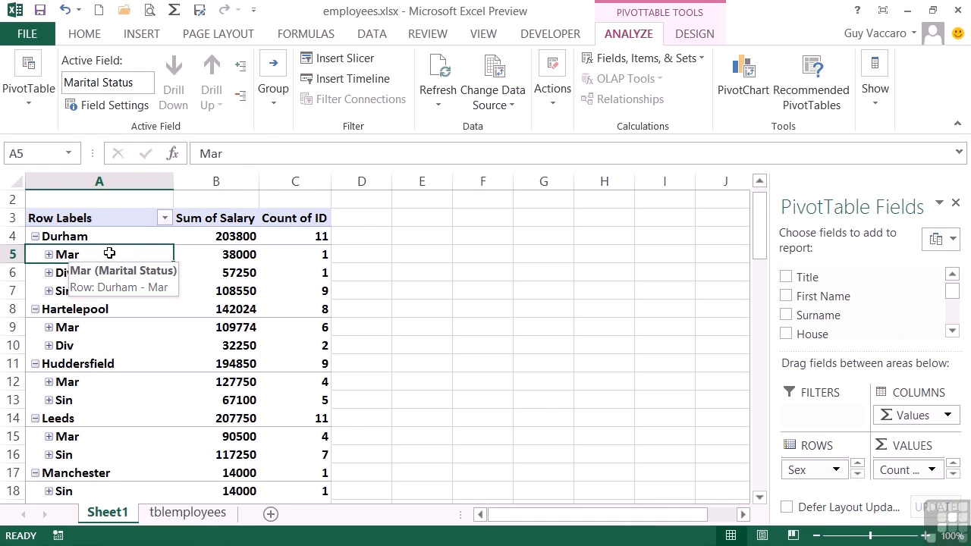
click(241, 66)
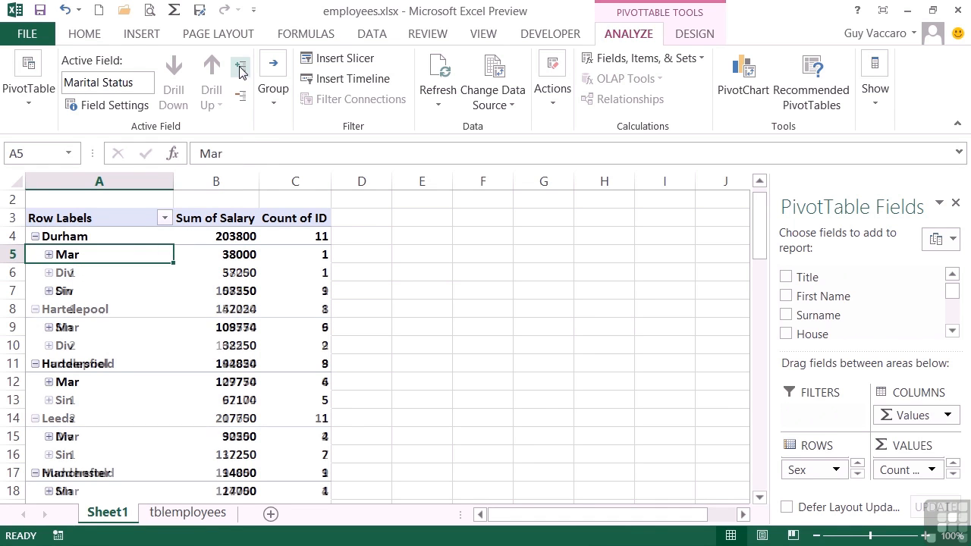
click(242, 95)
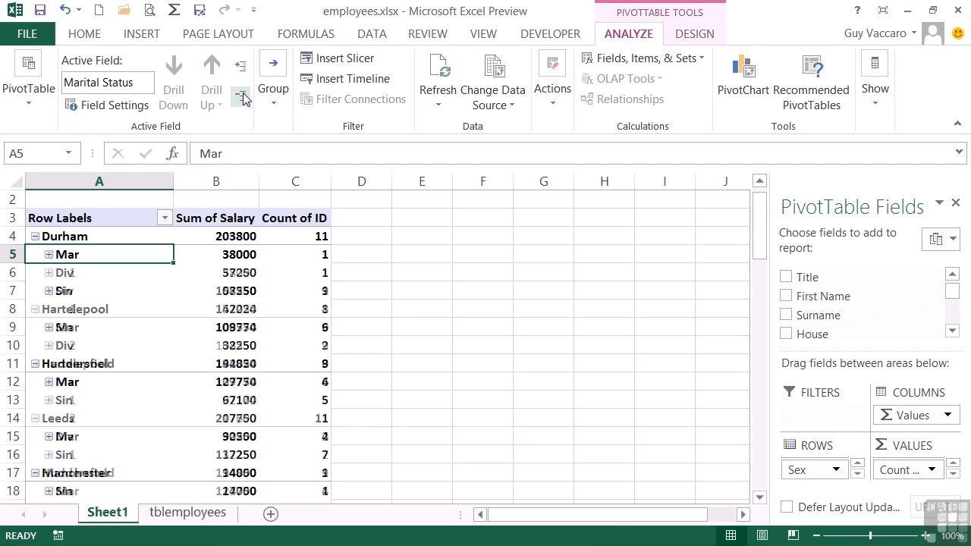
Step: Collapse and re-expand the Durham group, and expand and re-collapse the Div groups within the towns
click(71, 238)
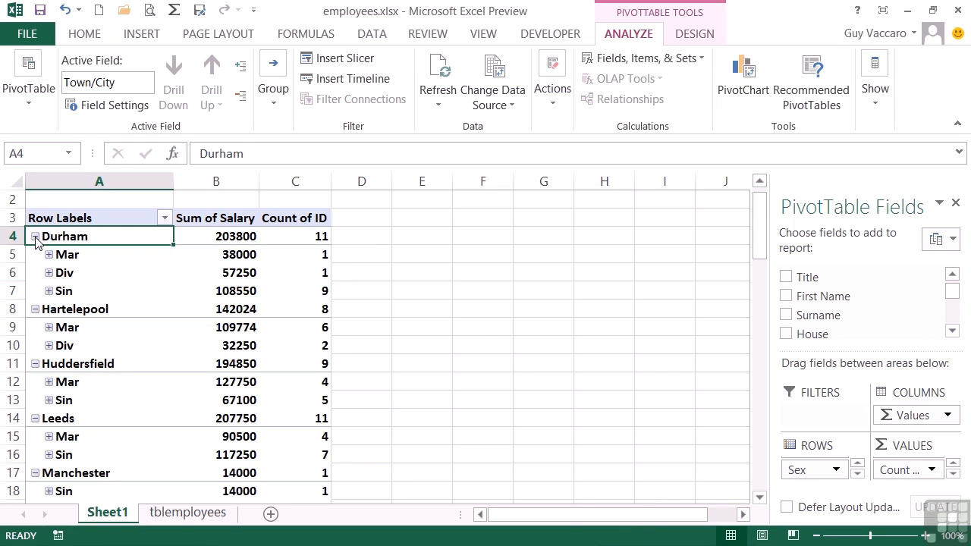
click(35, 237)
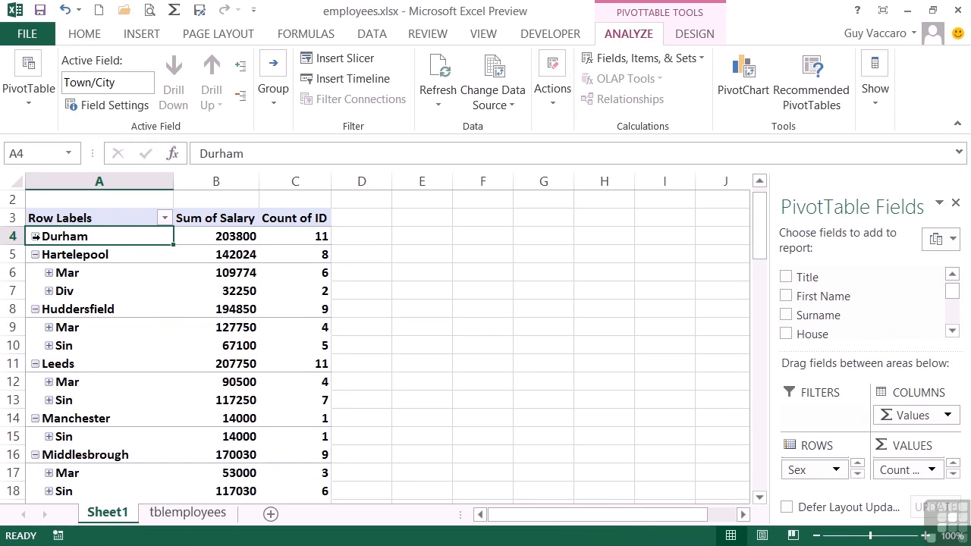
click(35, 237)
click(35, 237)
click(35, 237)
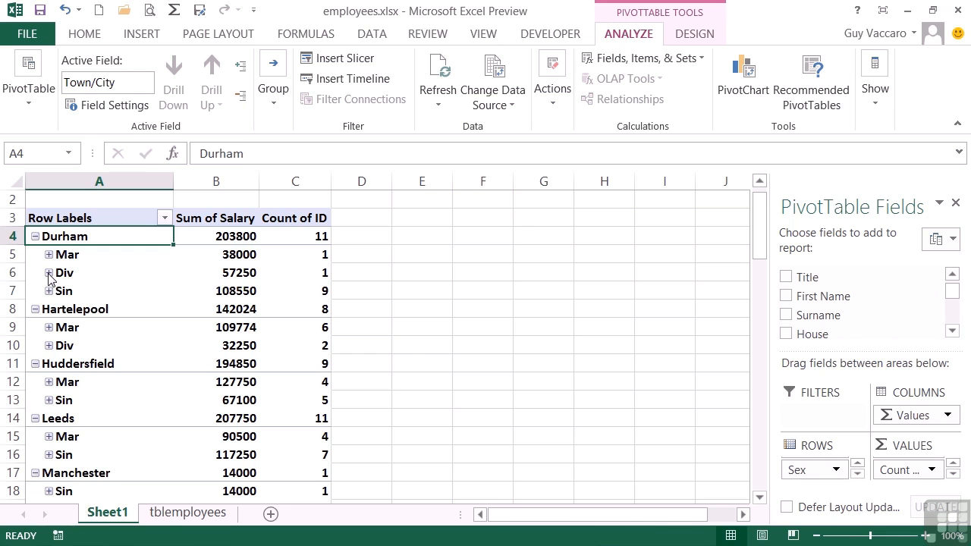
click(48, 273)
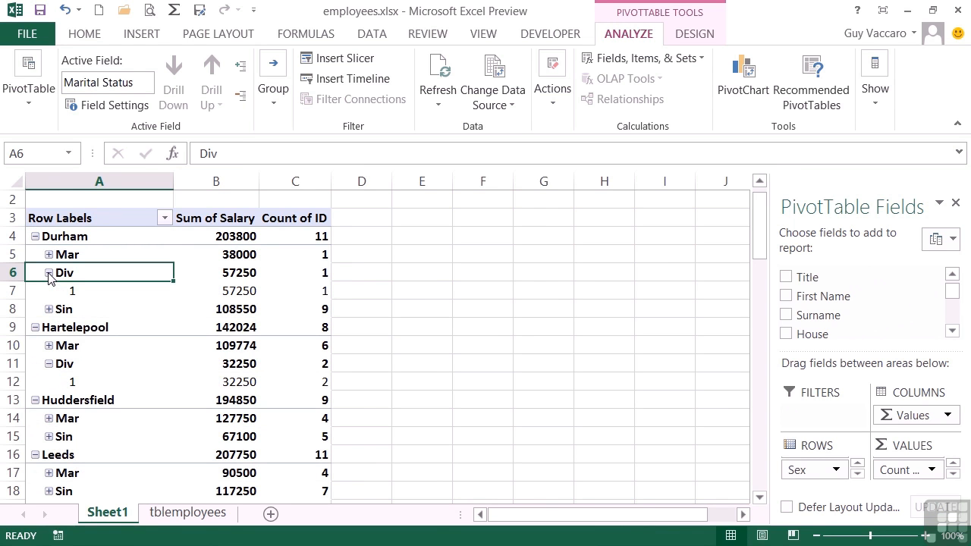
click(48, 273)
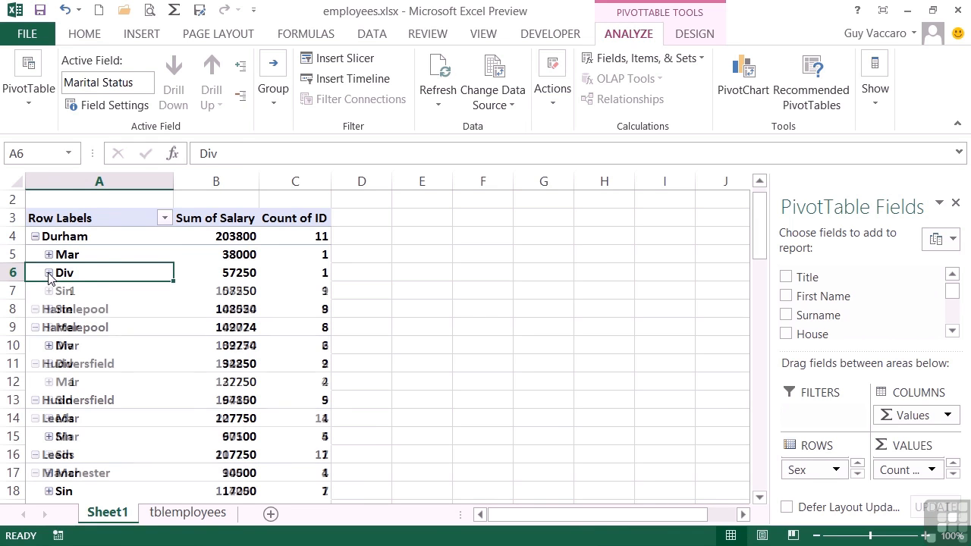
Step: Collapse the Durham, Hartelepool and Huddersfield groups one by one in the row labels
click(67, 230)
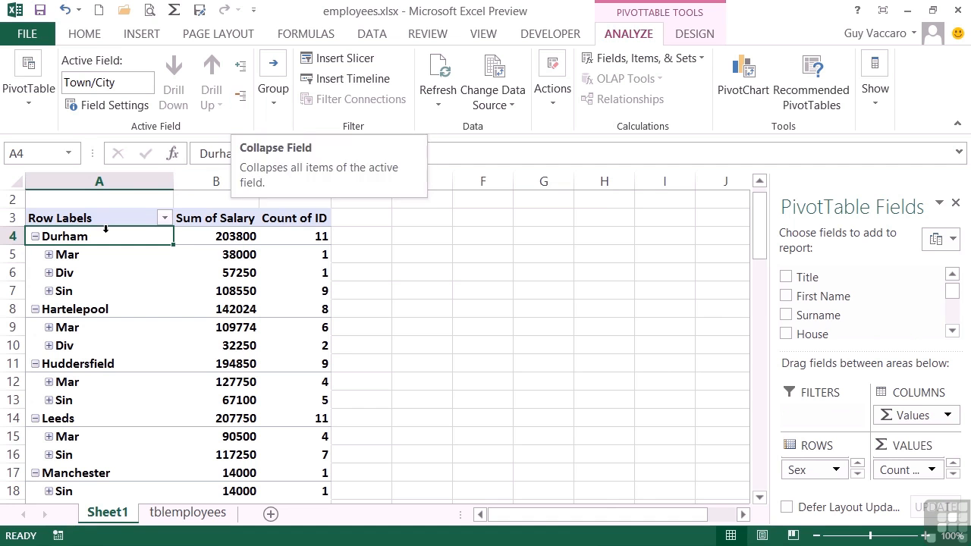
click(35, 236)
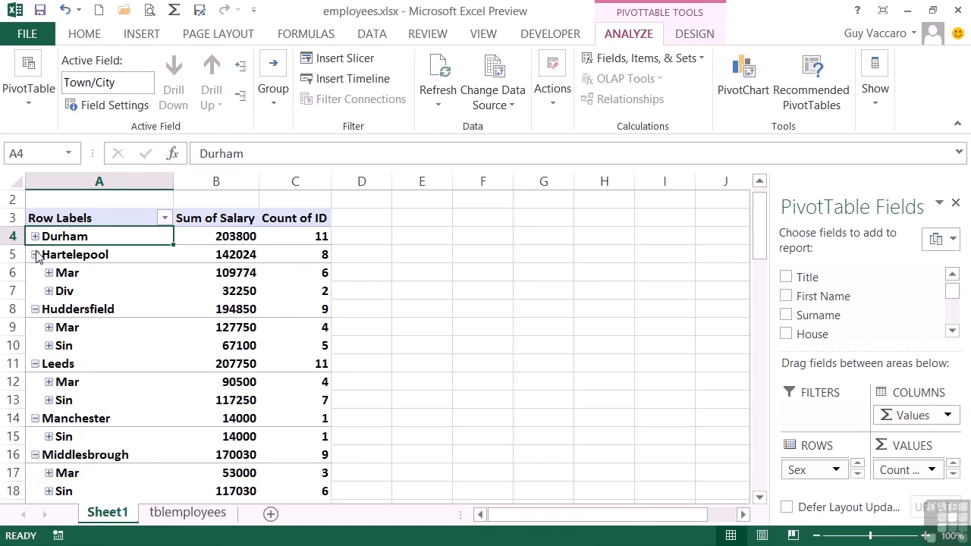
click(35, 254)
click(35, 273)
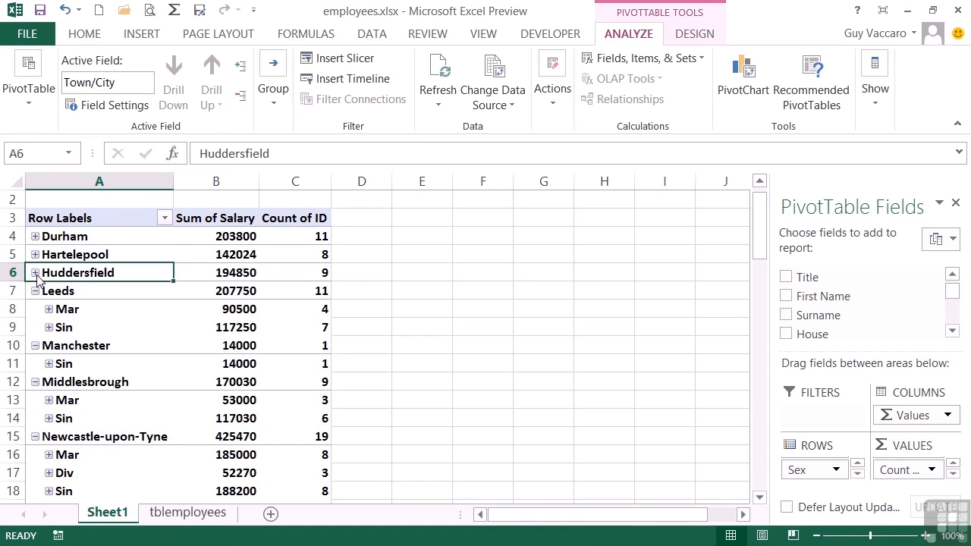